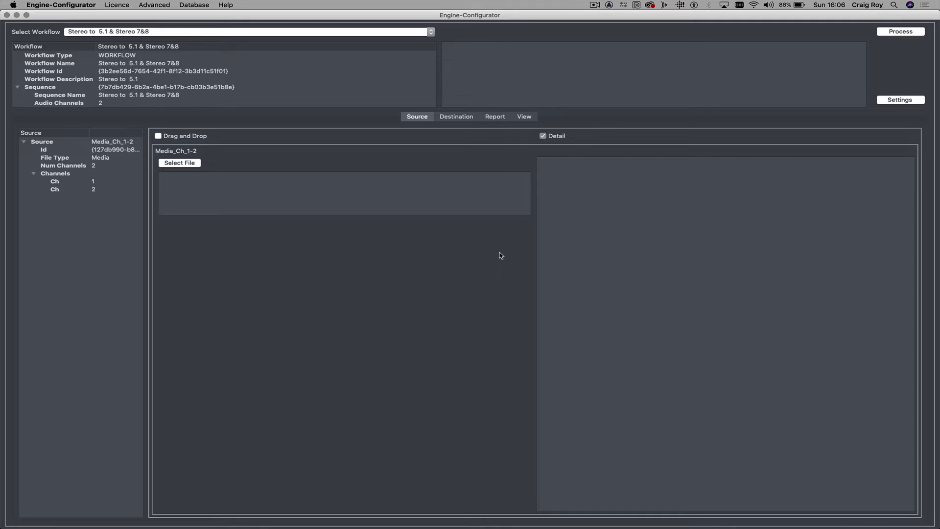
- Import Mercedes_HD.wav from the desktop into Adobe Audition and open it in the waveform editor
key(super+h)
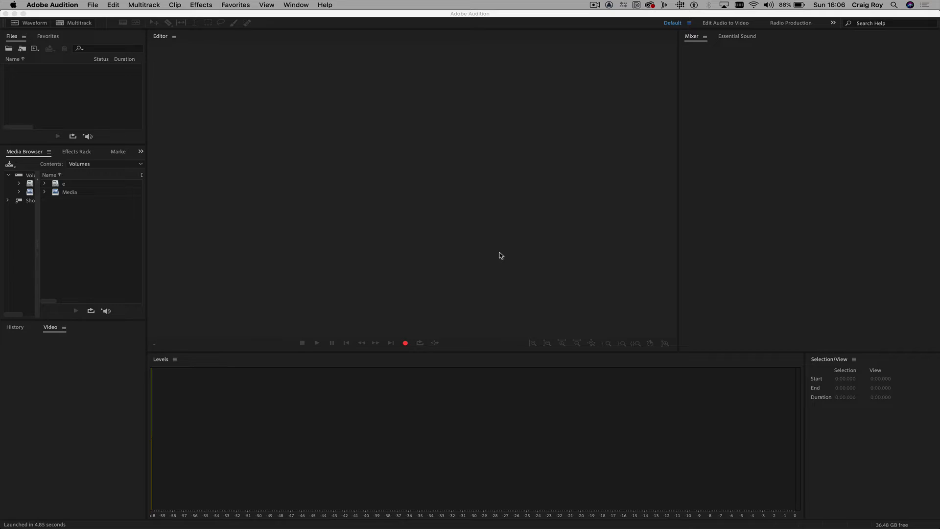
key(super+h)
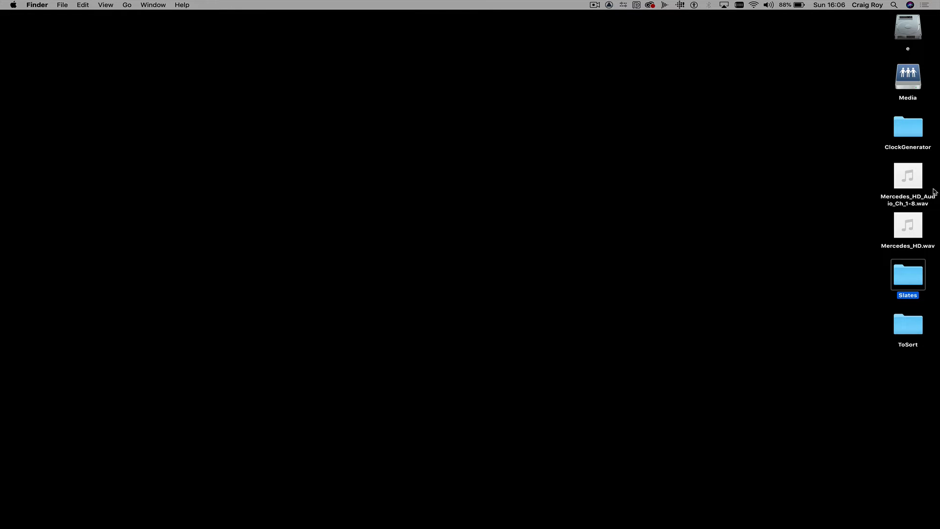
drag(917, 223, 84, 83)
key(super+Tab)
double_click(63, 69)
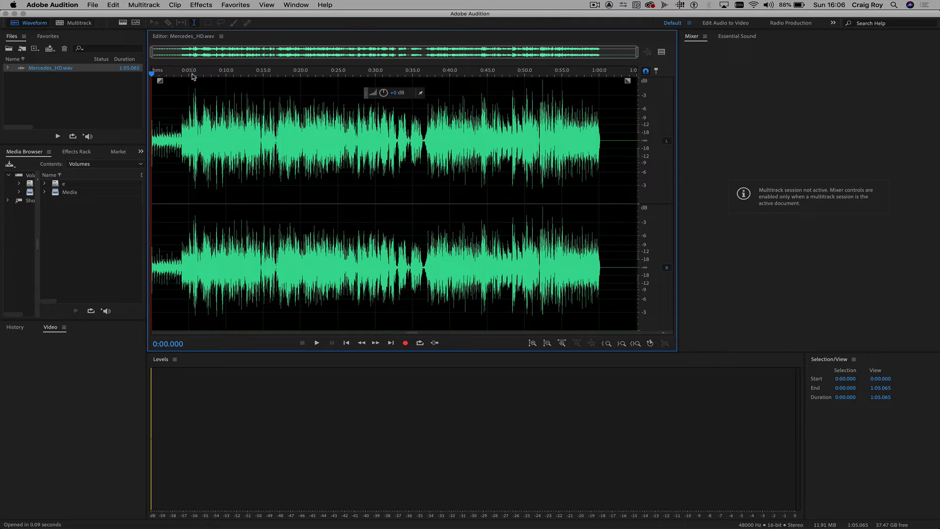
- Mute the system sound and briefly play Mercedes_HD.wav from the start to check its levels
key(XF86AudioMute)
key(space)
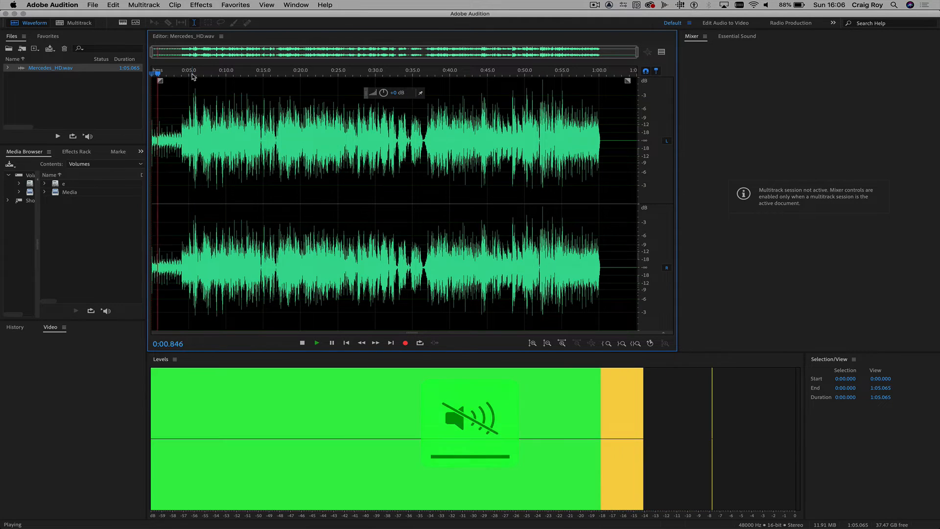
key(space)
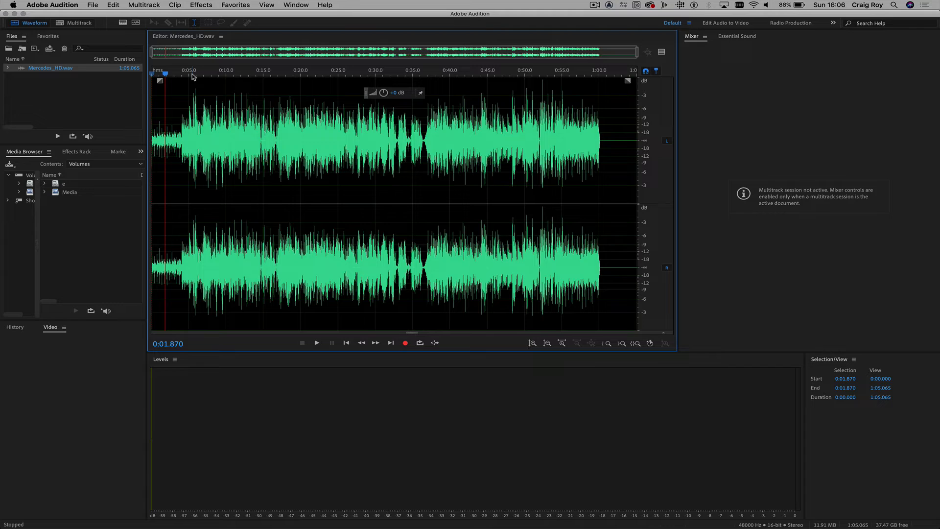
- Switch to Engine-Configurator and show the settings of the Stereo to 5.1 & Stereo 7&8 workflow
key(super+h)
key(super+Tab)
key(super+Tab)
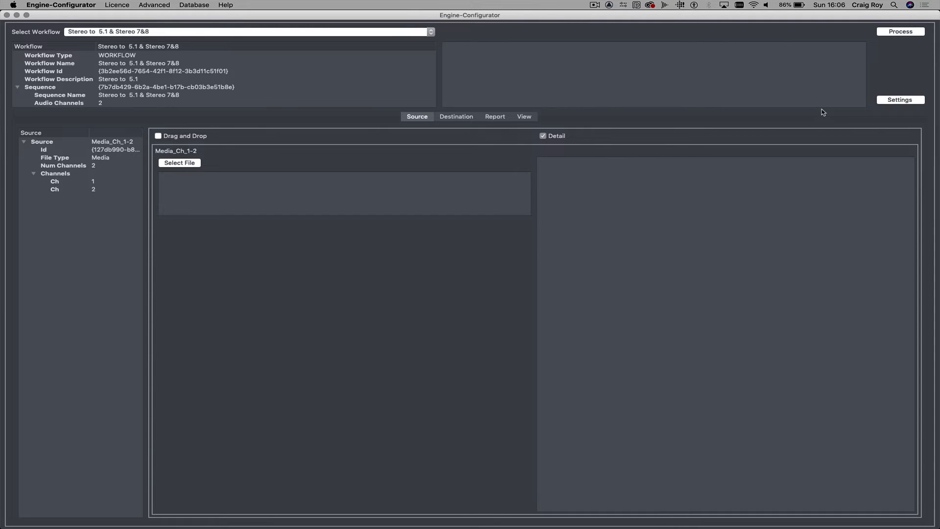
click(884, 101)
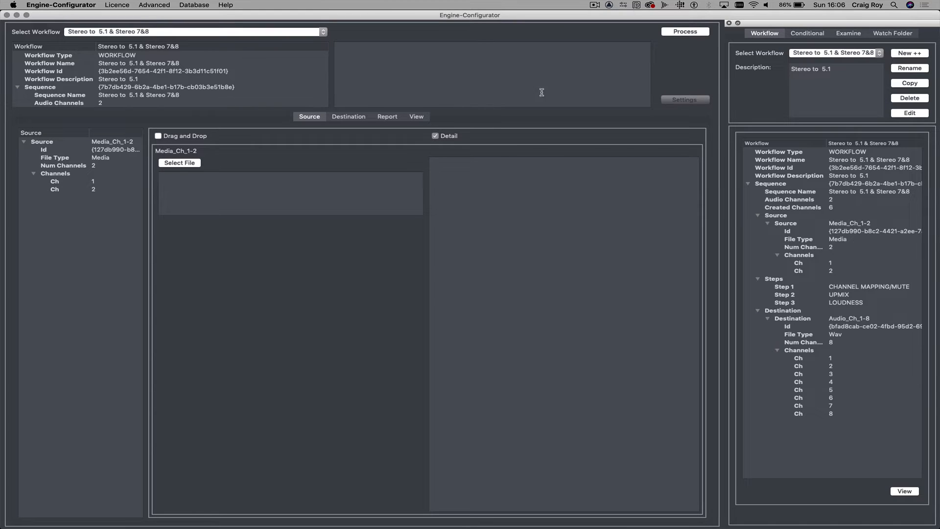
- Examine the workflow diagram from source through channel mapping, upmix and loudness to the WAV destination
click(420, 117)
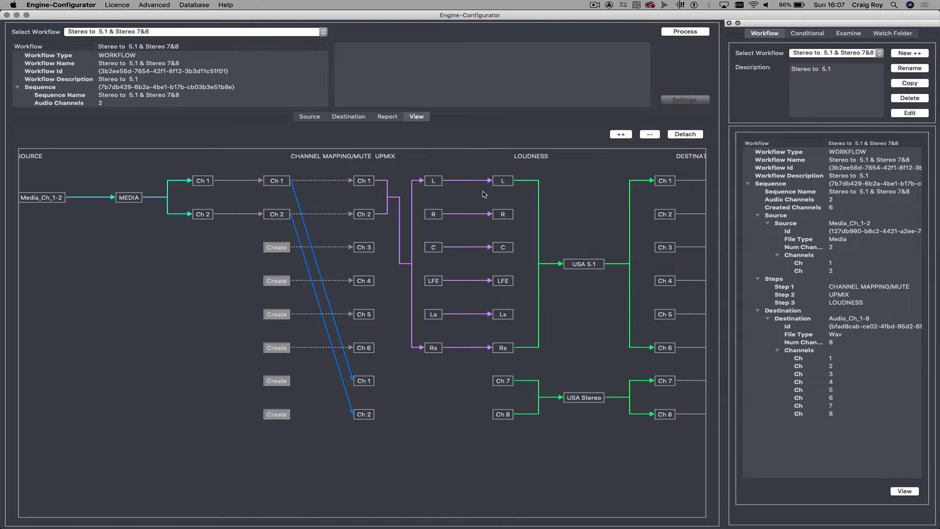
scroll(537, 271, right, 5)
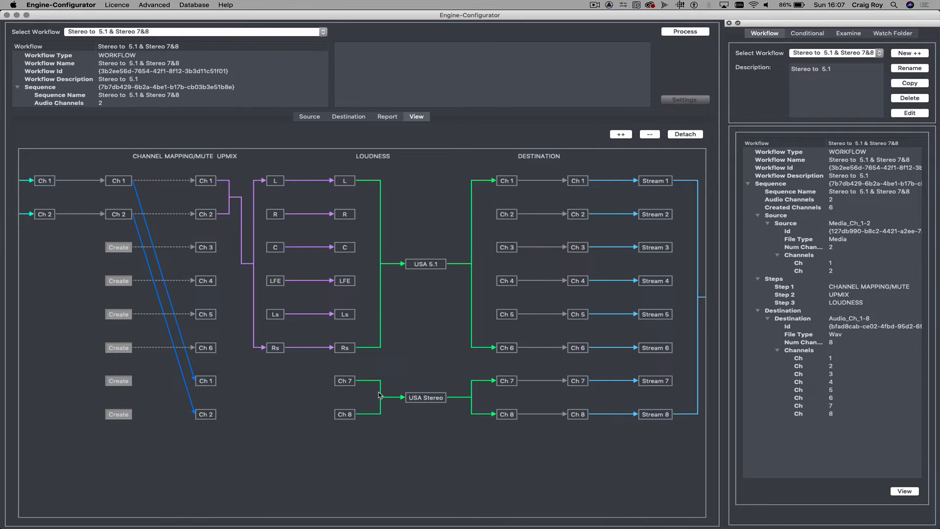
scroll(442, 378, right, 5)
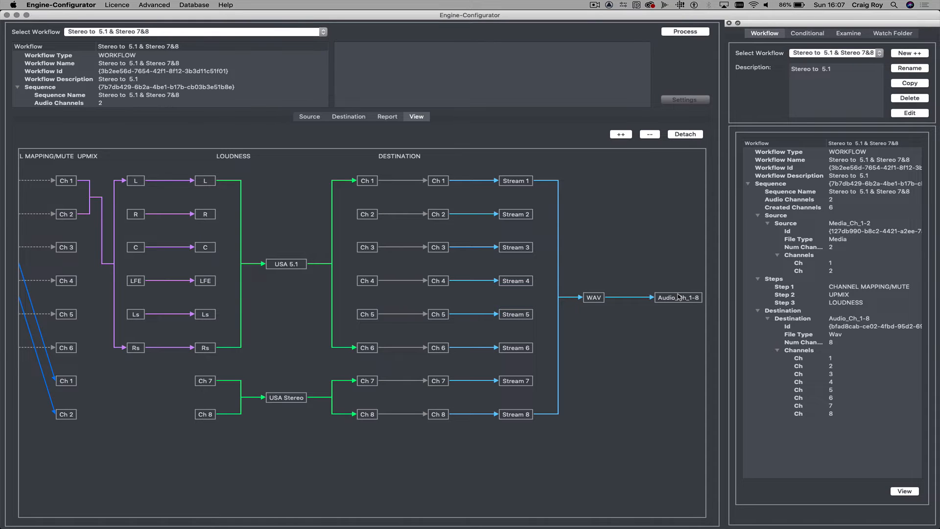
scroll(677, 296, left, 10)
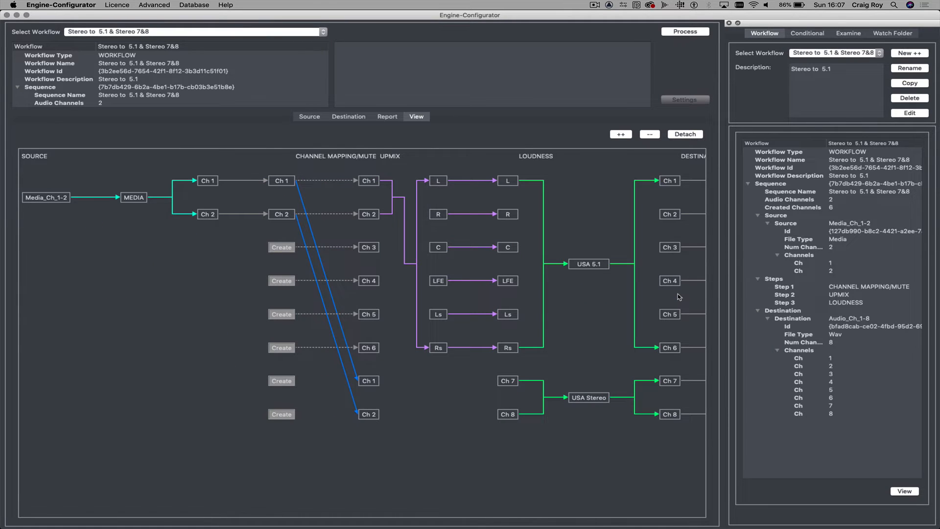
scroll(678, 296, right, 9)
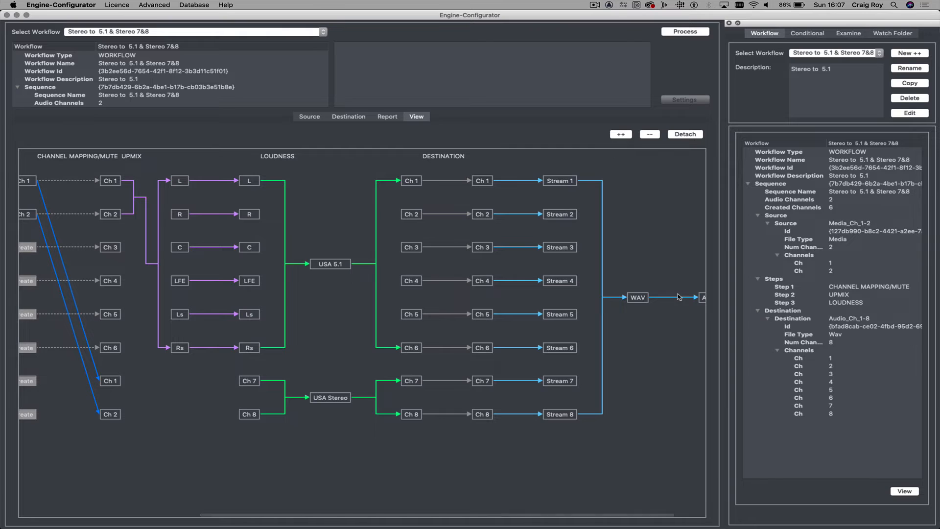
scroll(678, 296, left, 9)
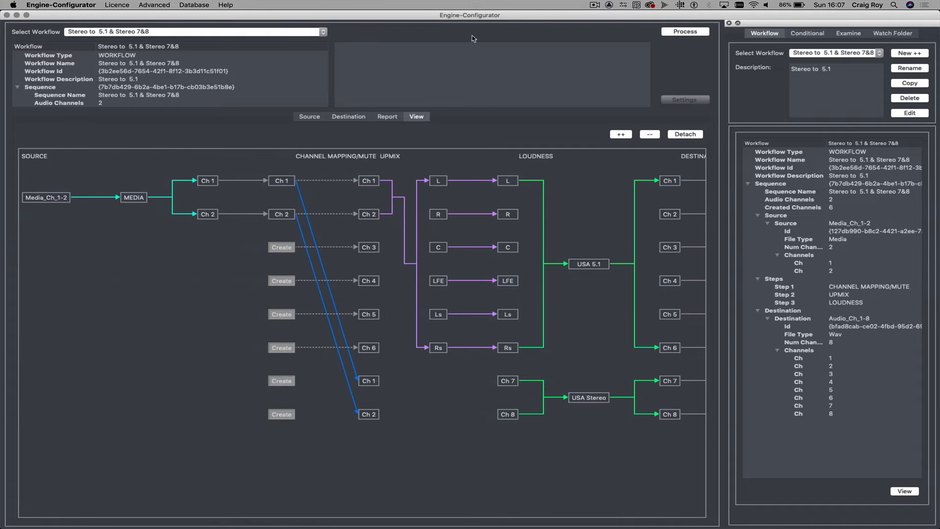
- Load Mercedes_HD.wav from the Desktop as the source file for Media_Ch_1-2
click(310, 117)
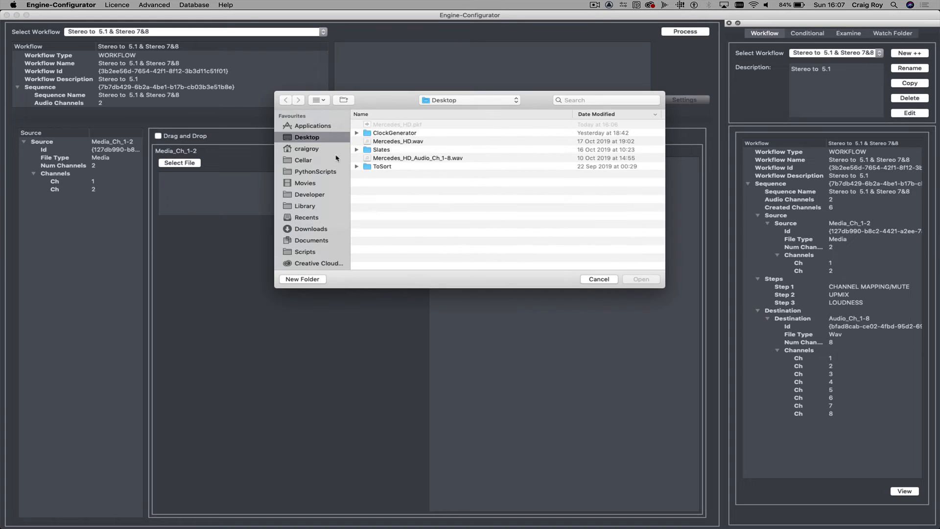
double_click(445, 142)
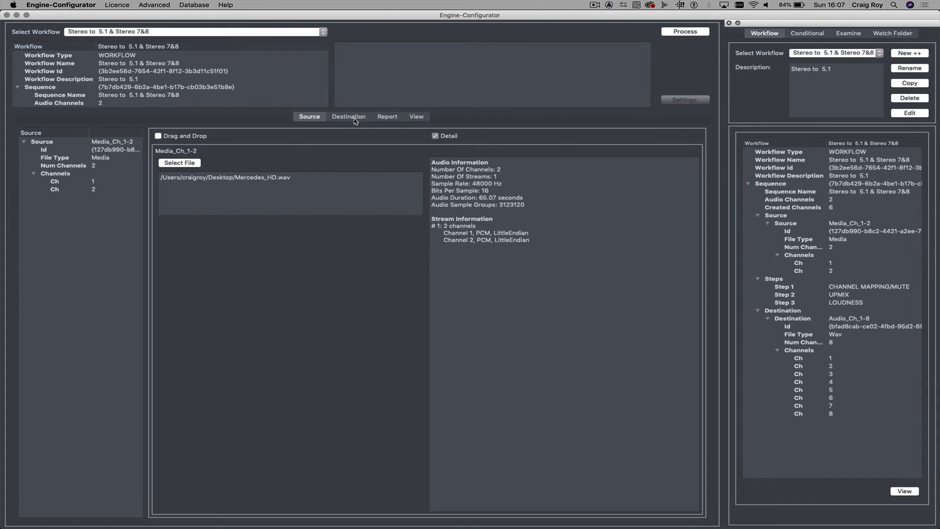
- Name the destination file Mercedes_HD_Audio_Ch_1-8_DEMO and process the workflow
click(348, 117)
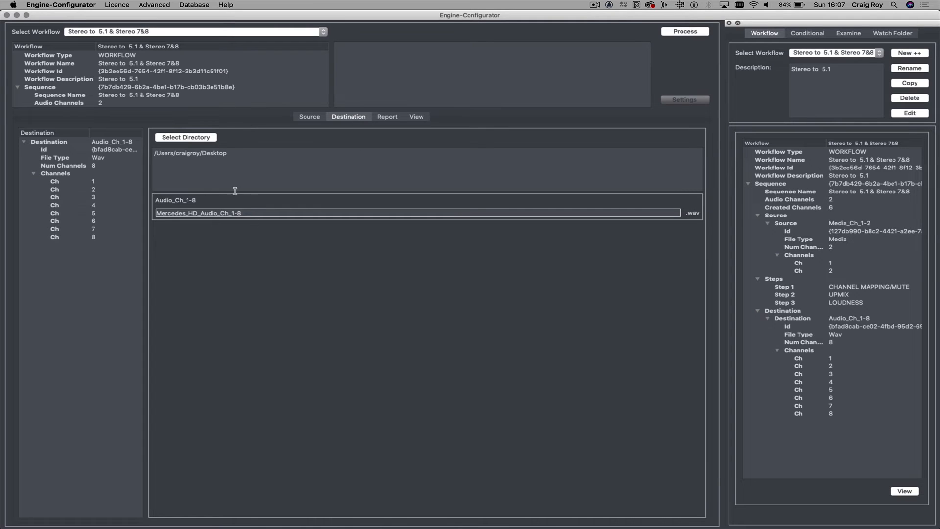
click(251, 211)
text(_)
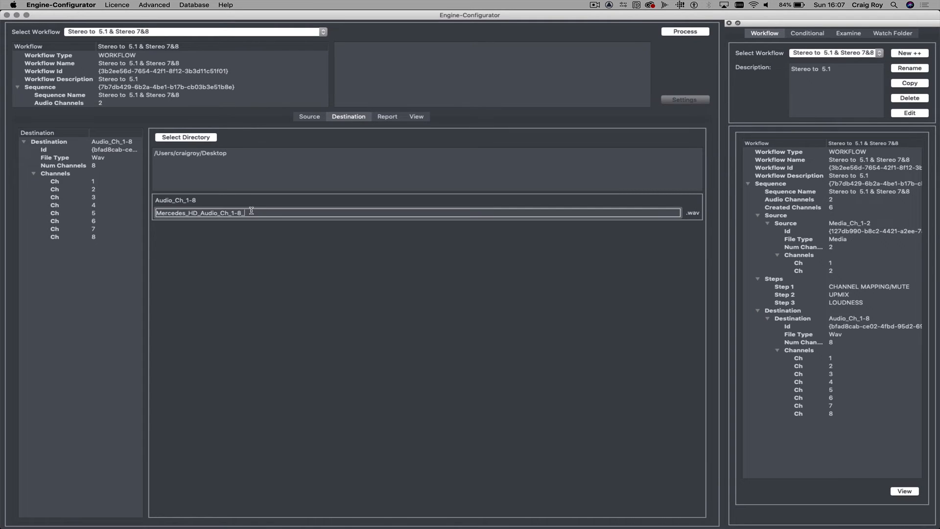
text(DEMO)
click(685, 31)
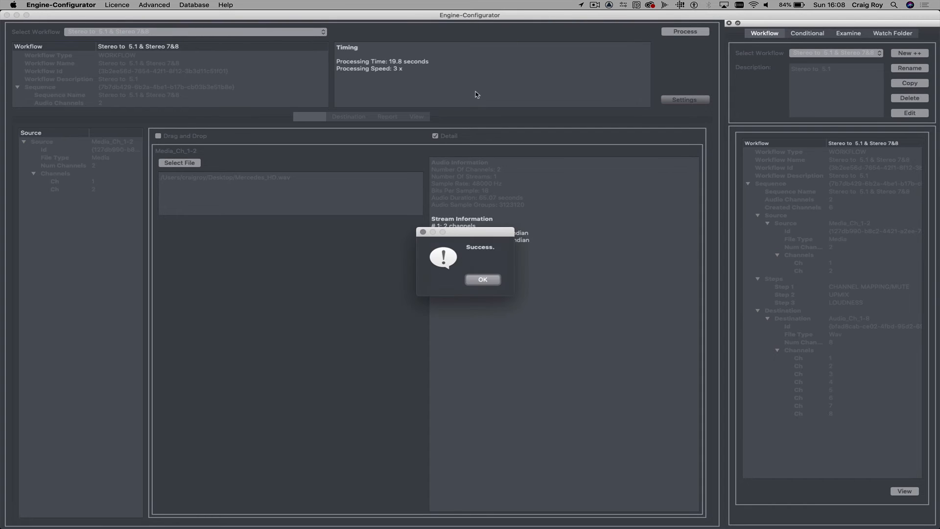
key(Return)
- Switch to Adobe Audition and close Mercedes_HD.wav
key(super+h)
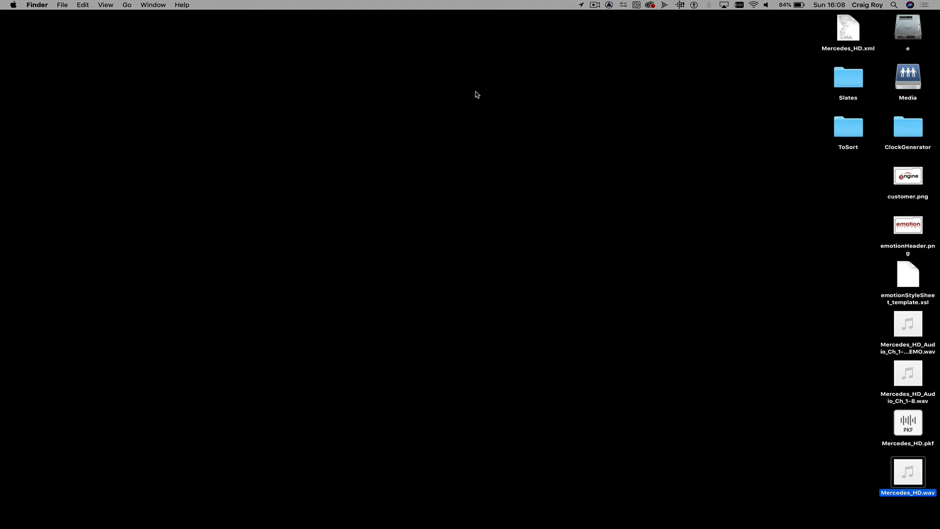
key(super+Tab)
key(super+Tab)
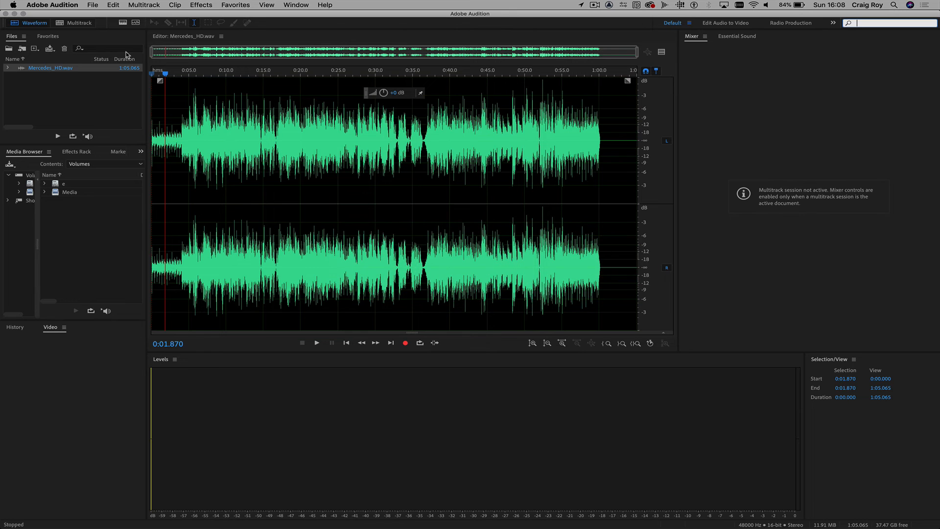
click(72, 70)
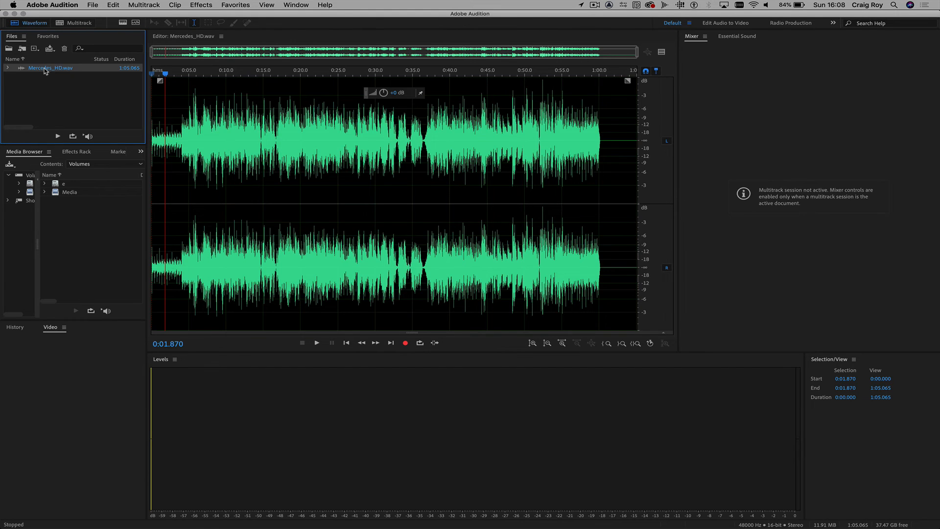
key(super+w)
- Import Mercedes_HD_Audio_Ch_1-8_DEMO.wav from the desktop into Adobe Audition and open it in the waveform editor
key(super+h)
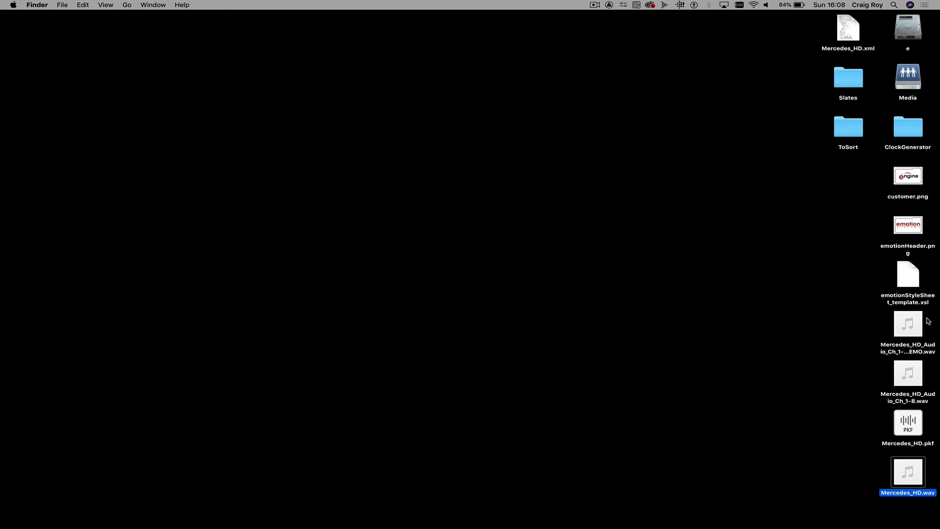
drag(910, 324, 66, 87)
key(super+Tab)
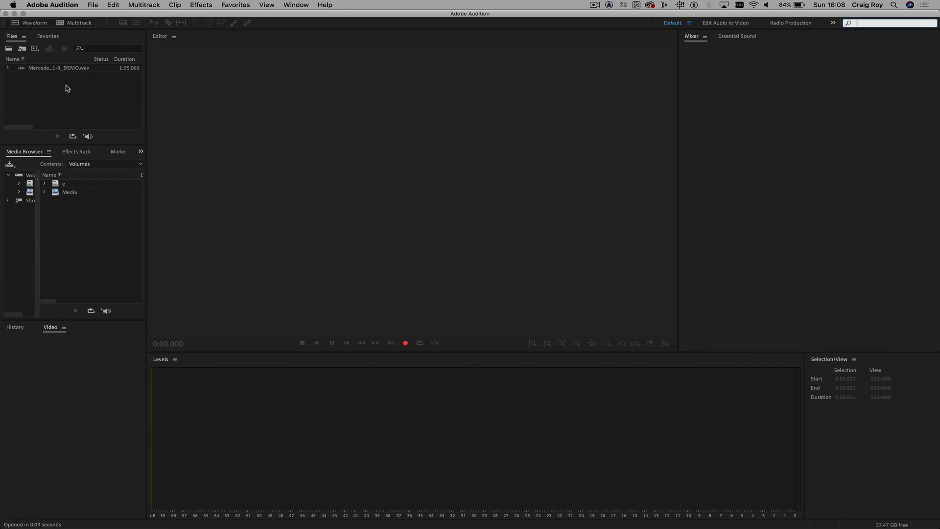
double_click(21, 69)
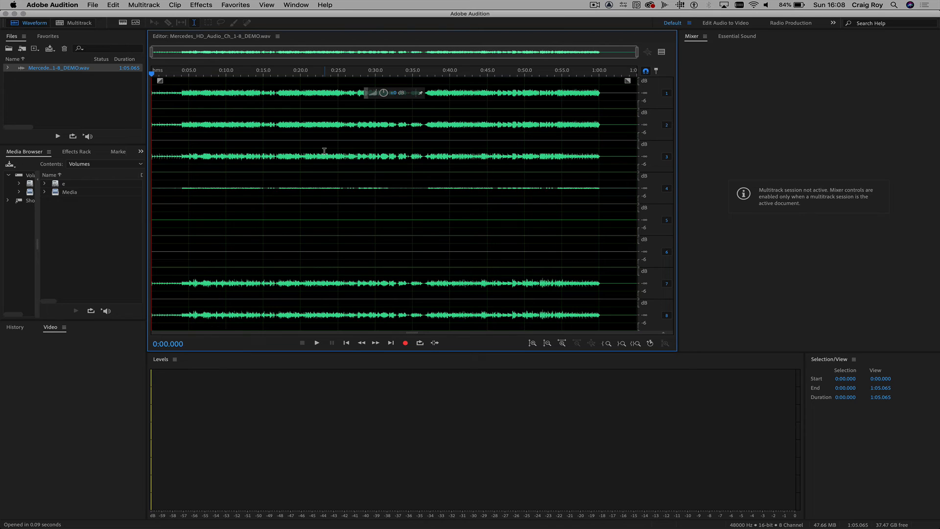
- Play the eight-channel DEMO file from about 0:06 to check the levels of each channel
click(197, 73)
key(space)
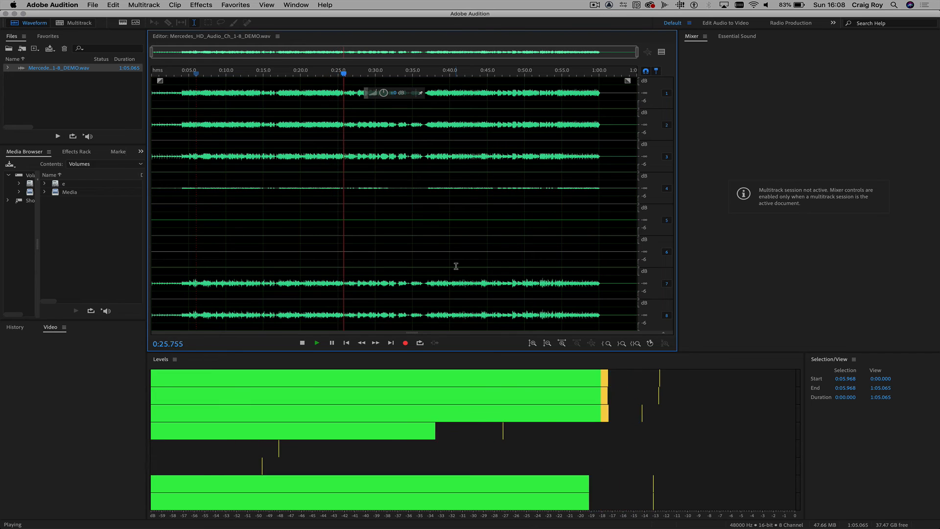
key(space)
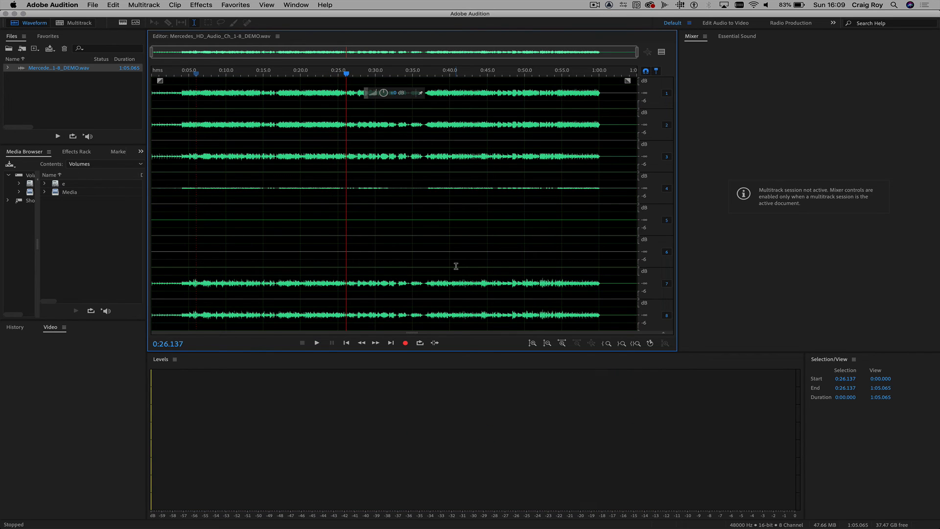
- Switch to Engine-Configurator and select the Stereo to 5.1 workflow
key(super+h)
key(super+Tab)
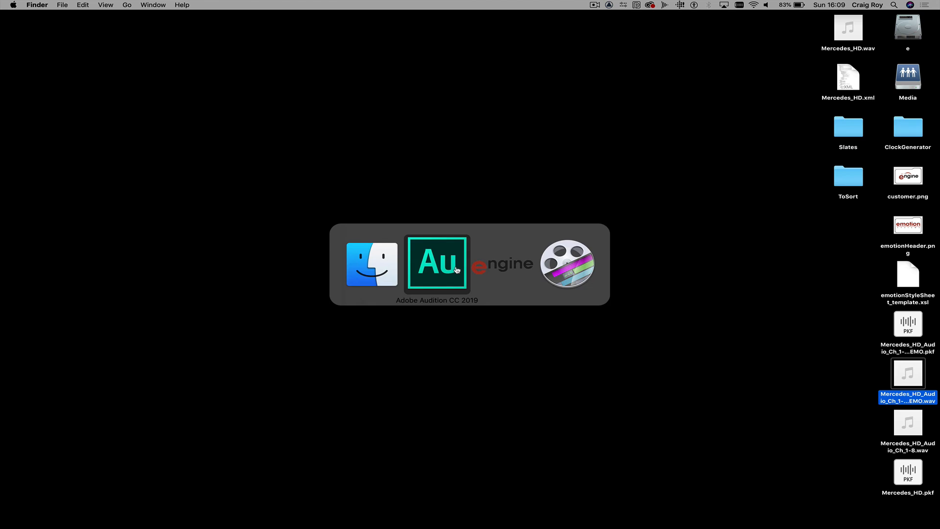
key(super+Tab)
click(250, 31)
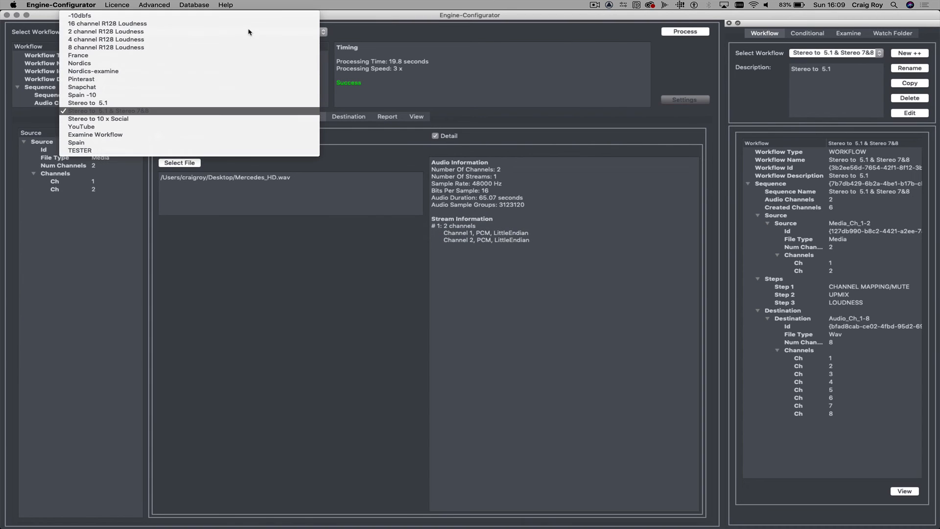
click(231, 103)
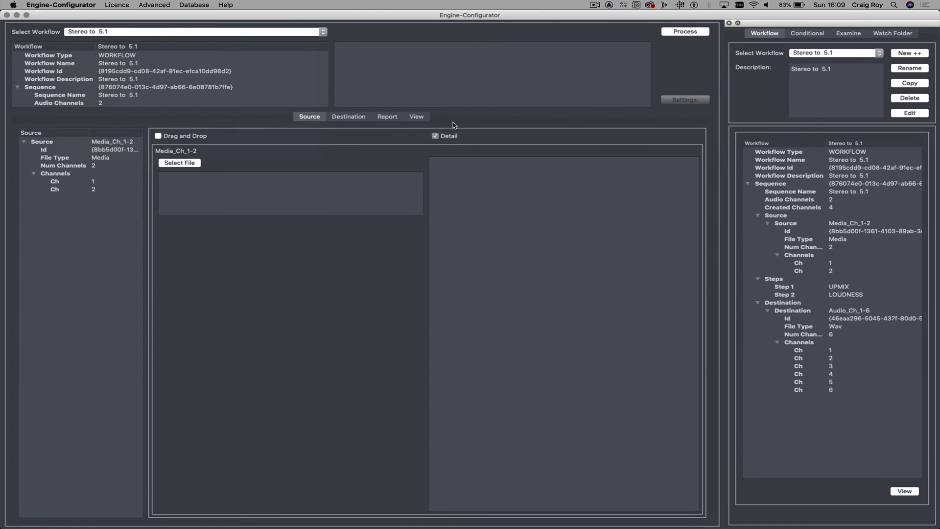
- Examine the Stereo to 5.1 workflow diagram from the source to the six-channel WAV destination
click(419, 118)
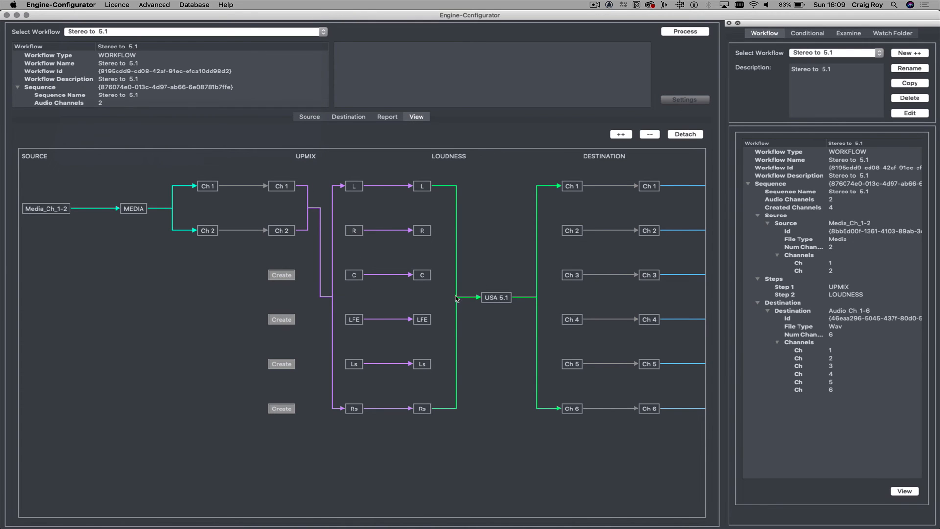
scroll(592, 206, right, 10)
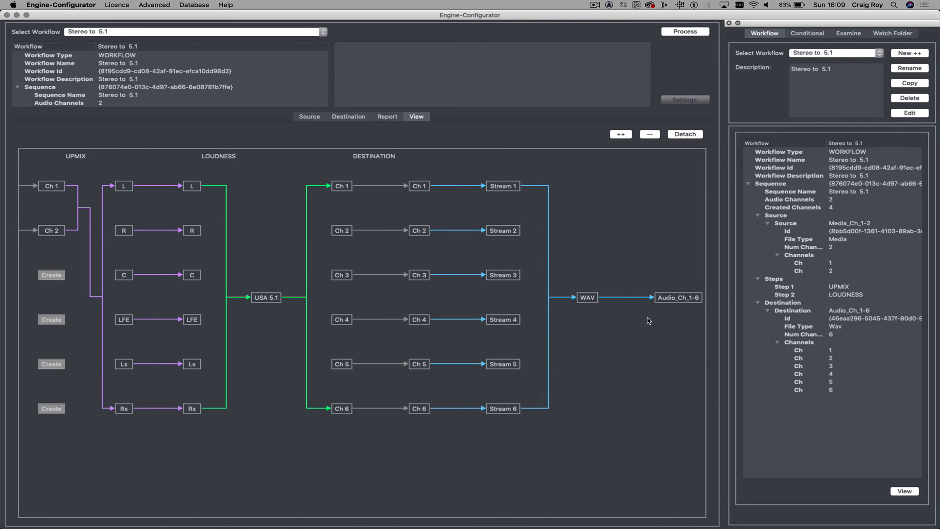
scroll(648, 321, left, 10)
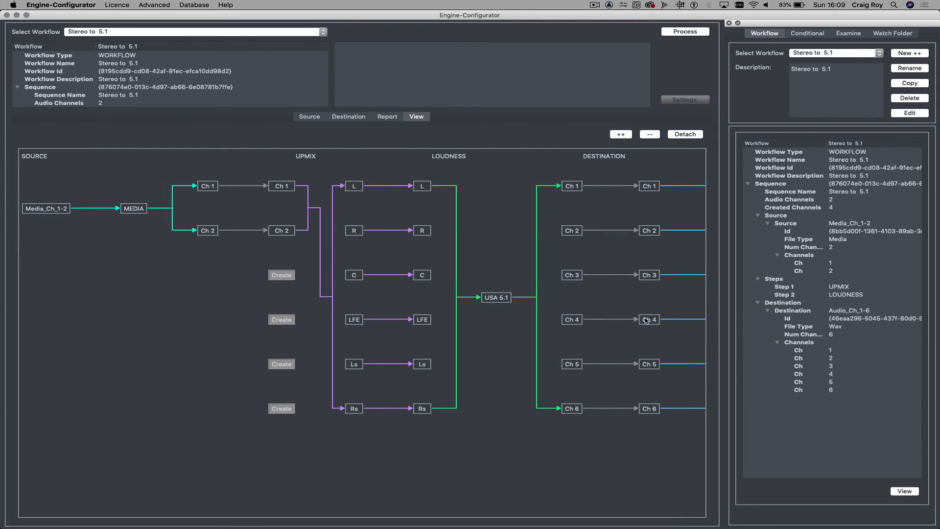